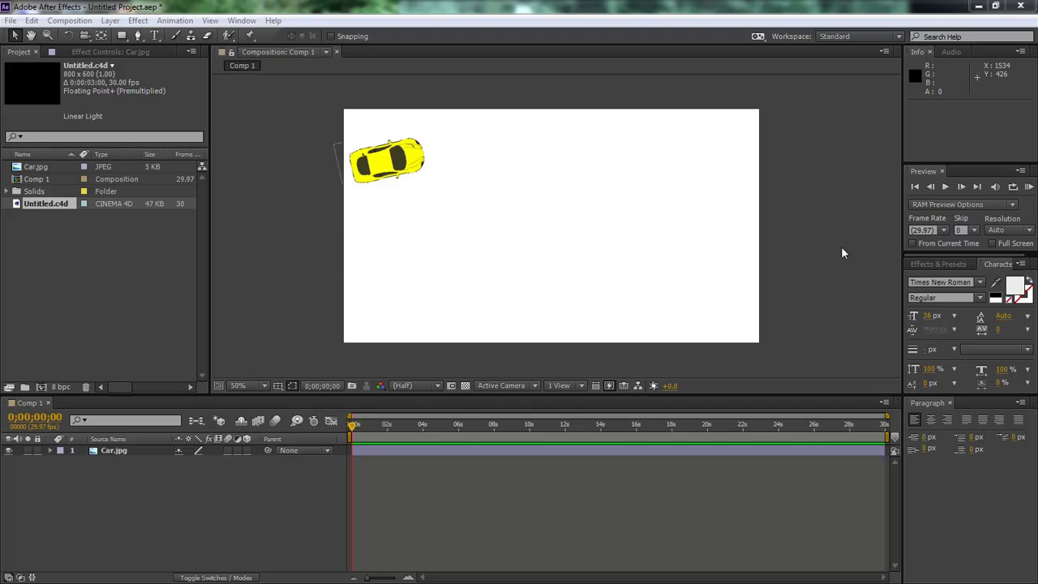
Reveal Car.jpg's motion path, then play Comp 1's car animation and stop it at 16 seconds
left_click(114, 450)
key("ctrl+v")
left_click(259, 325)
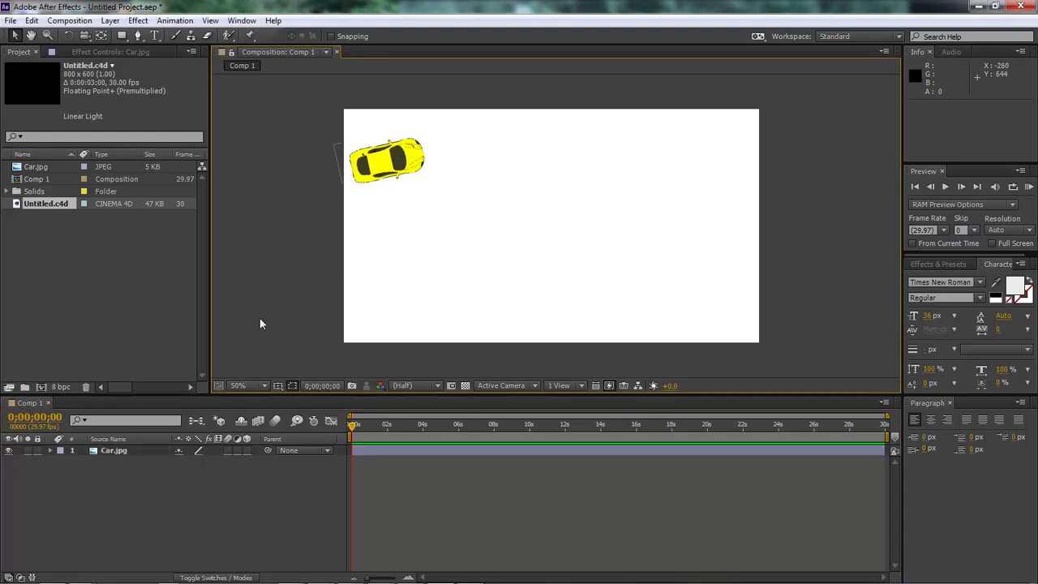
key("space")
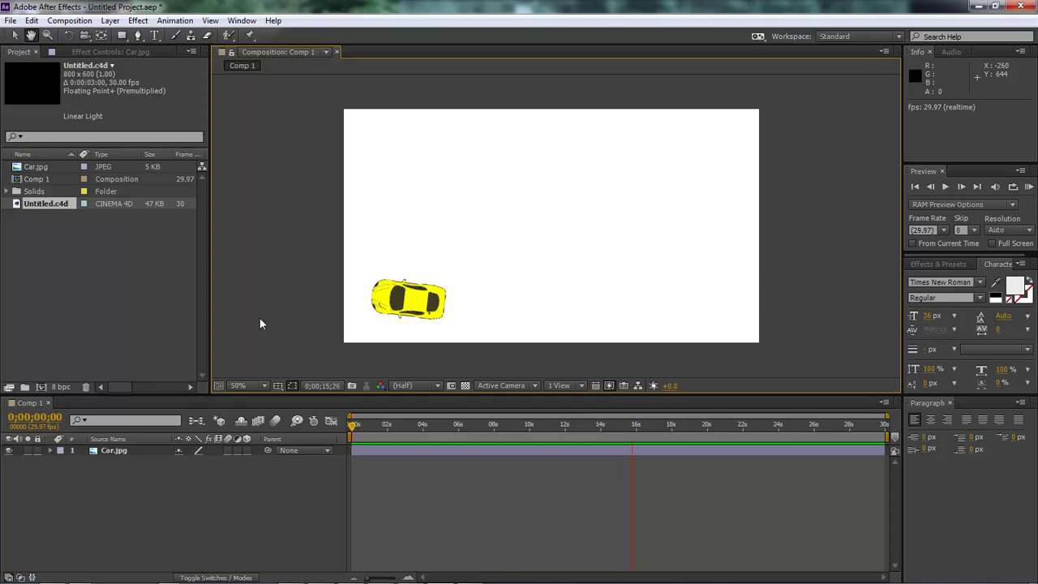
key("v")
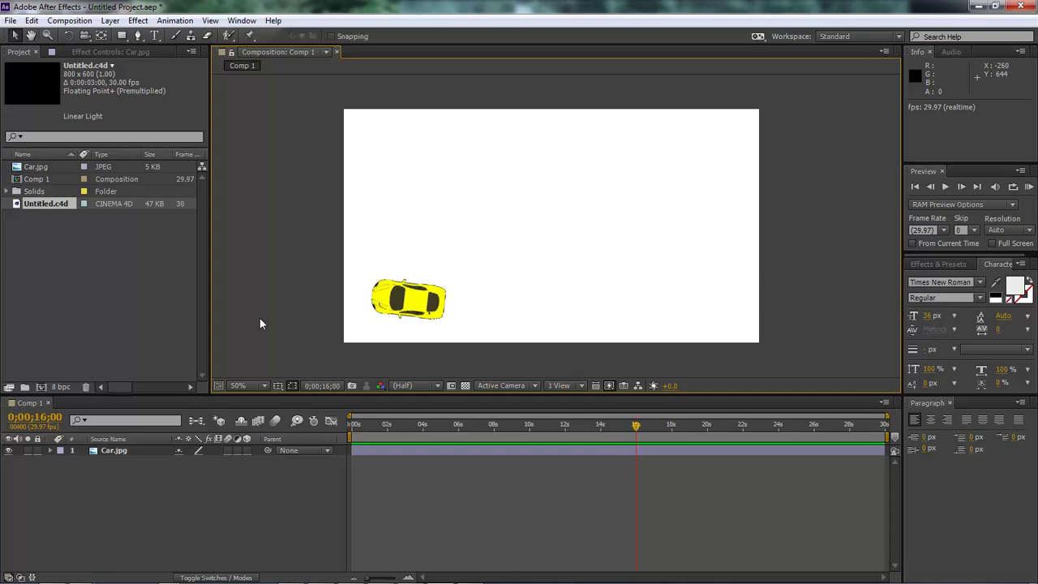
Create a 7-second 1280×720 Comp 2 and place Car.jpg on the left at 282, 318
left_click(66, 21)
left_click(84, 37)
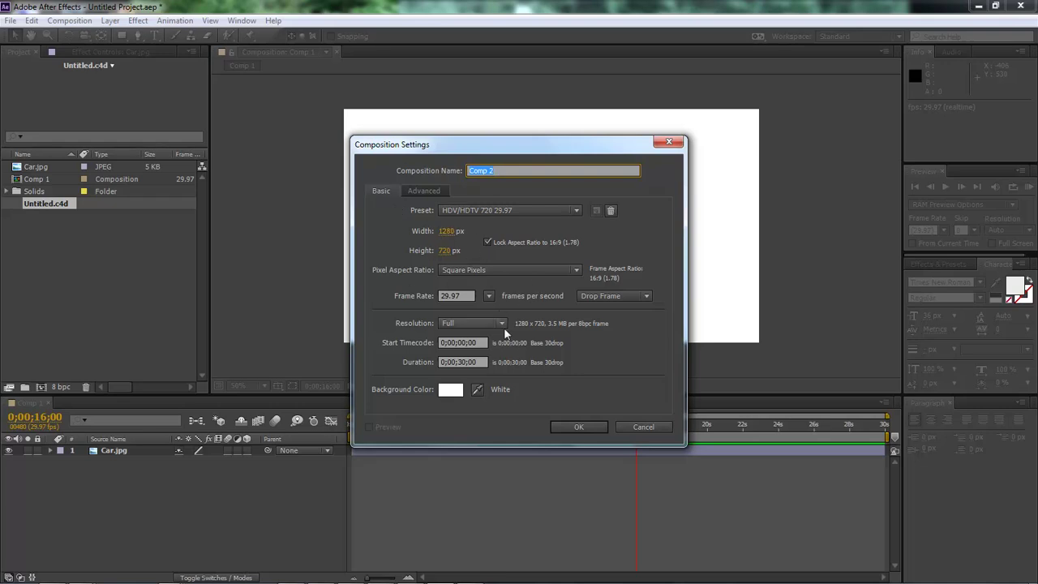
double_click(461, 362)
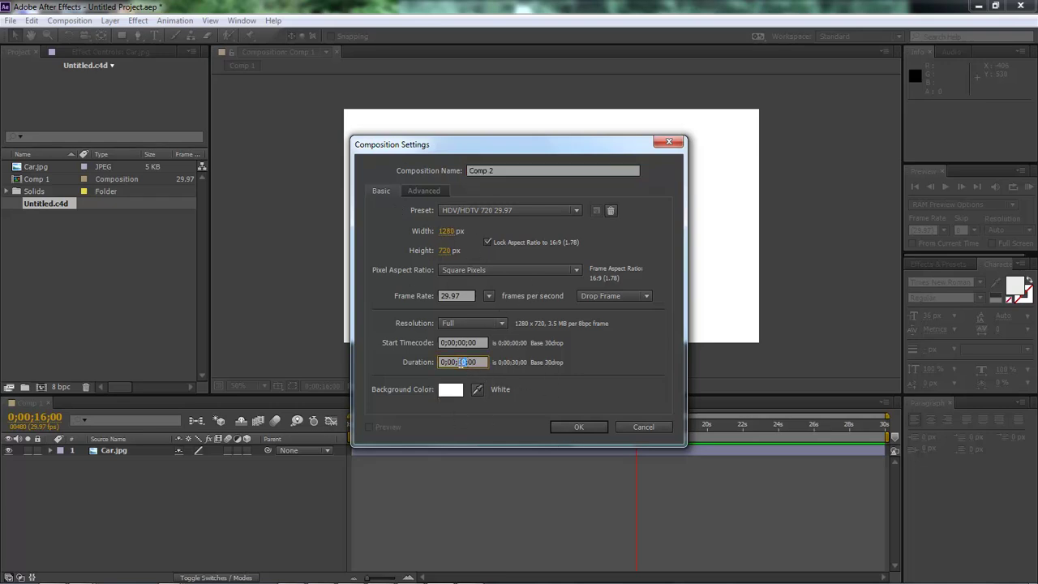
type("7")
left_click(575, 425)
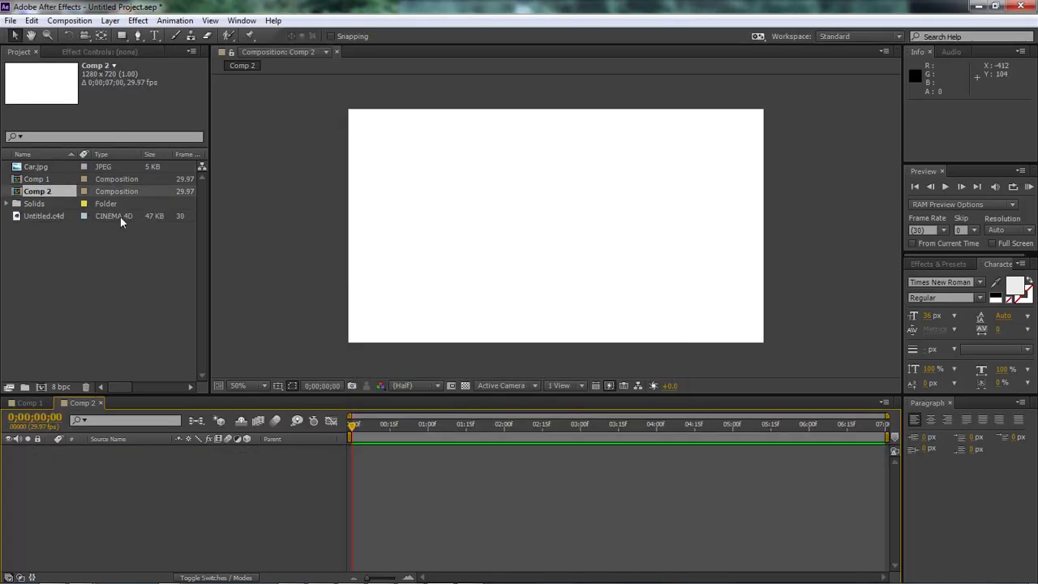
left_click_drag(39, 166, 144, 491)
left_click_drag(476, 234, 443, 217)
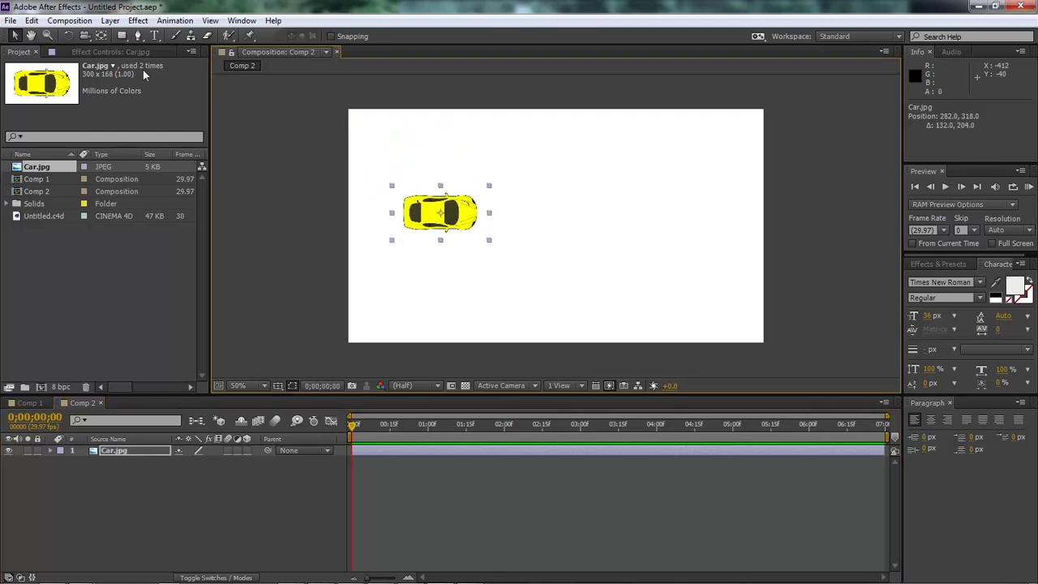
On the Car.jpg layer, start a Pen path with three points along the top of the comp
left_click(111, 454)
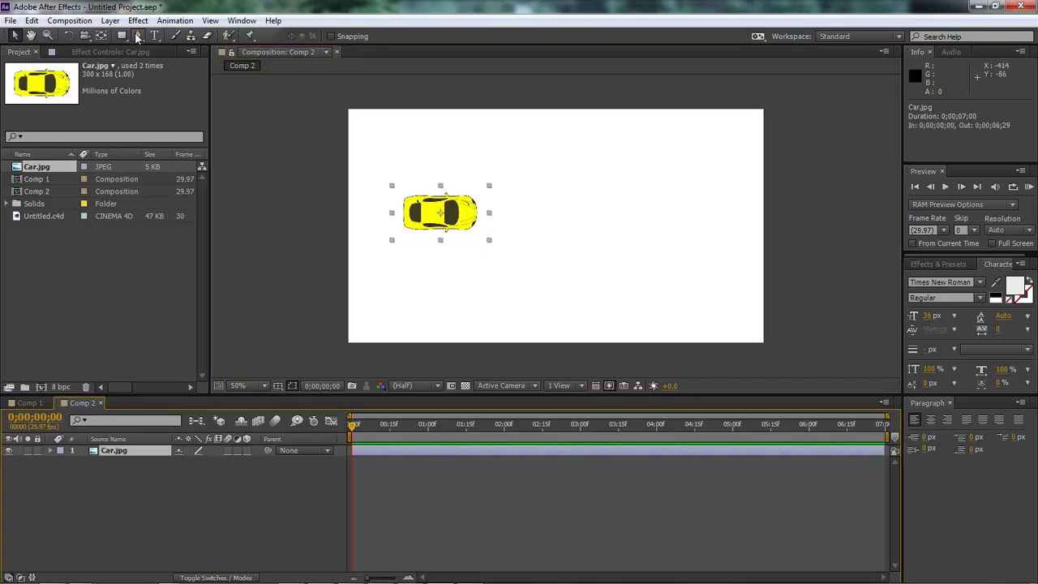
left_click(138, 37)
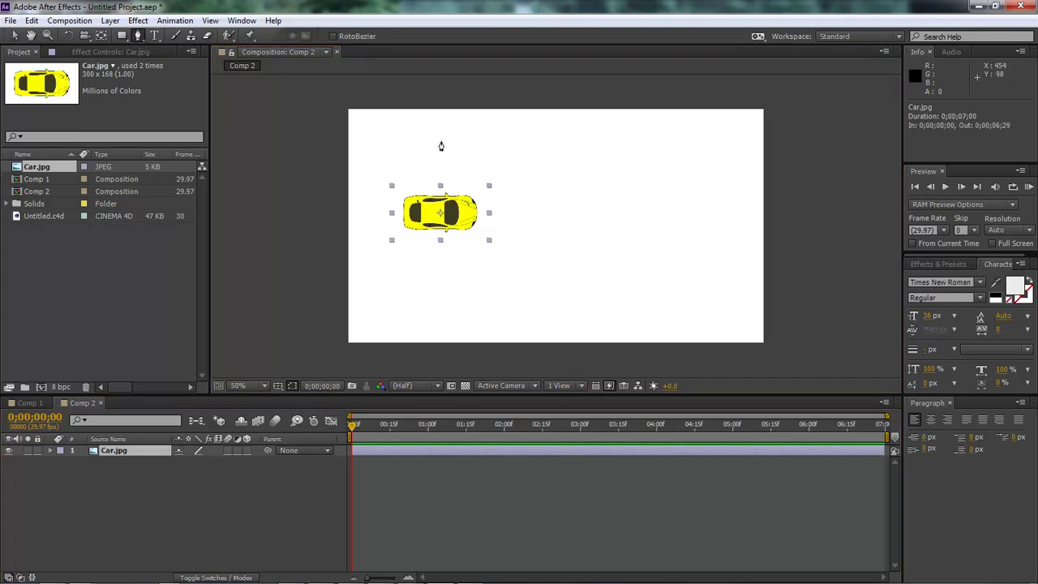
left_click(371, 142)
left_click(485, 140)
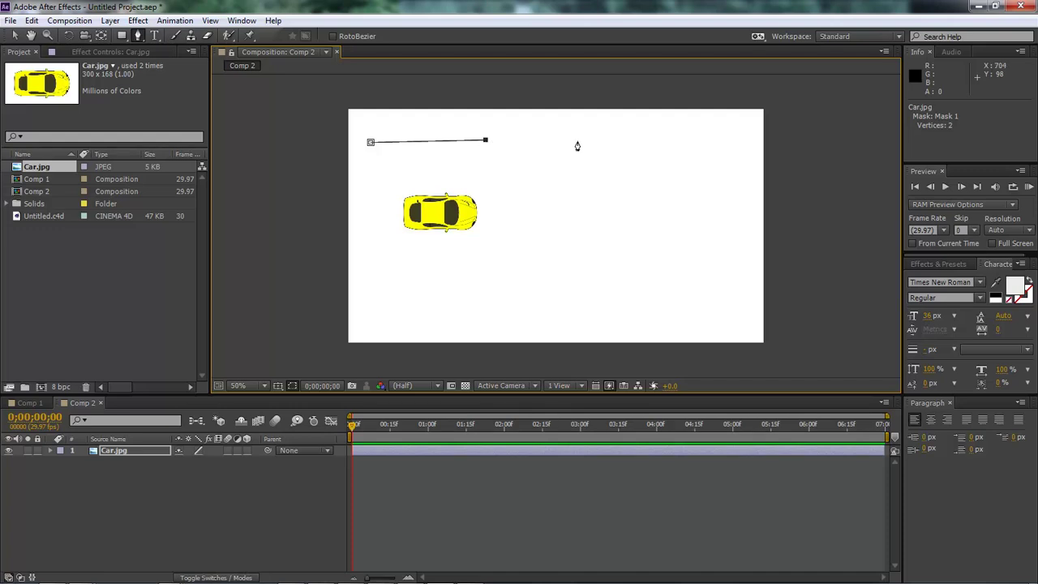
left_click(579, 141)
Curve the path around the top-right turn, down the right side and back along the bottom
mouse_move(652, 157)
left_mouse_down()
mouse_move(714, 216)
mouse_move(665, 216)
mouse_move(588, 241)
left_mouse_up()
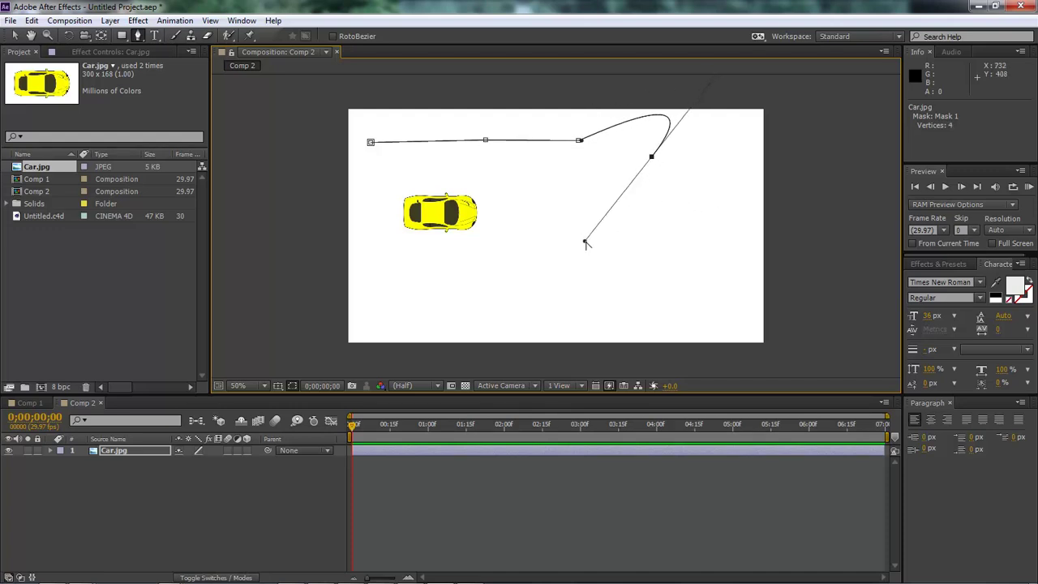
key("ctrl+z")
left_click_drag(720, 172, 729, 209)
left_click_drag(690, 295, 637, 311)
left_click(482, 316)
left_click(422, 310)
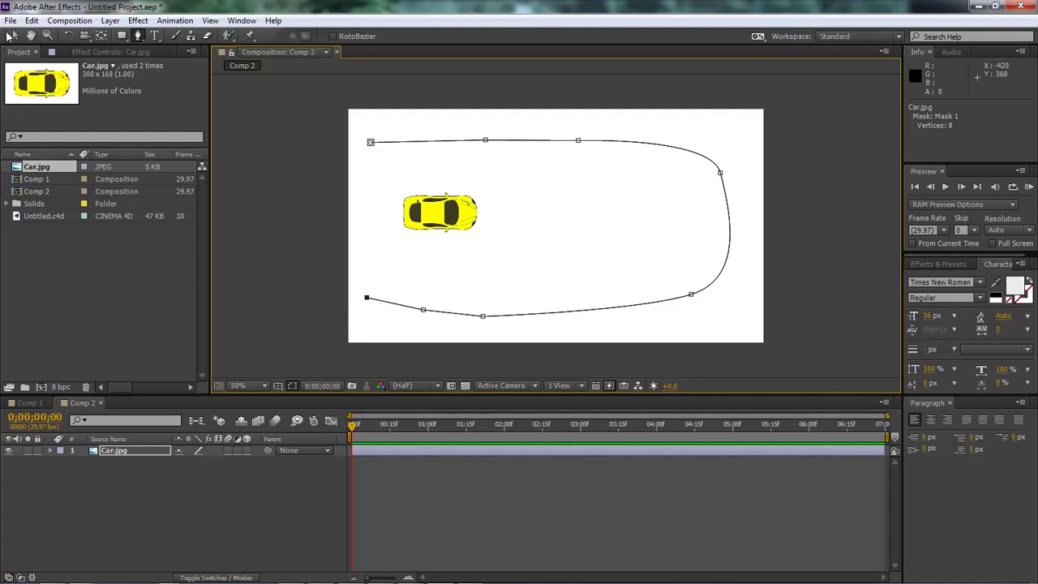
Cut Mask 1's Mask Path from the Car.jpg layer
left_click(14, 37)
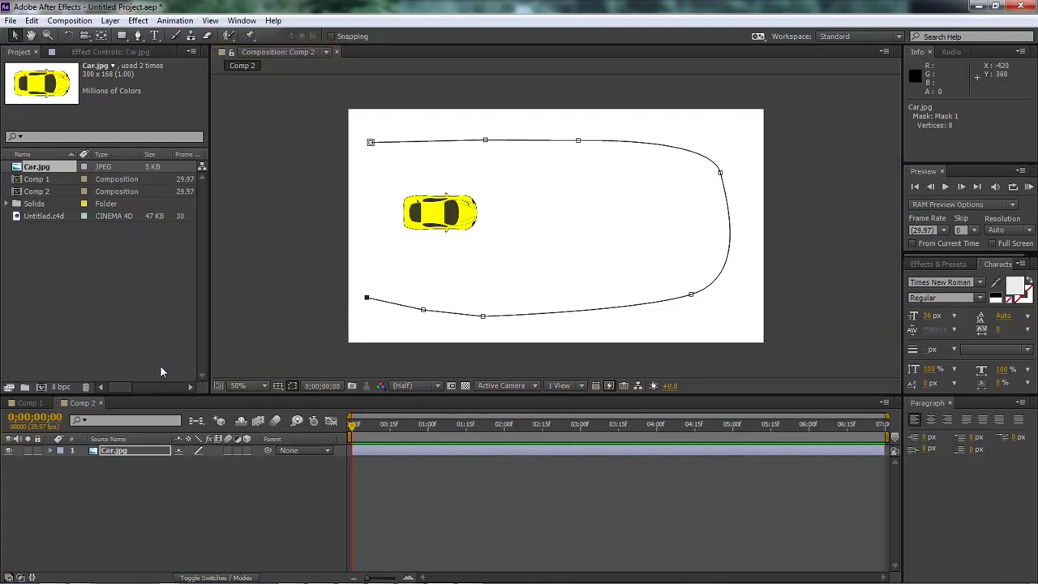
left_click(117, 454)
left_click(51, 451)
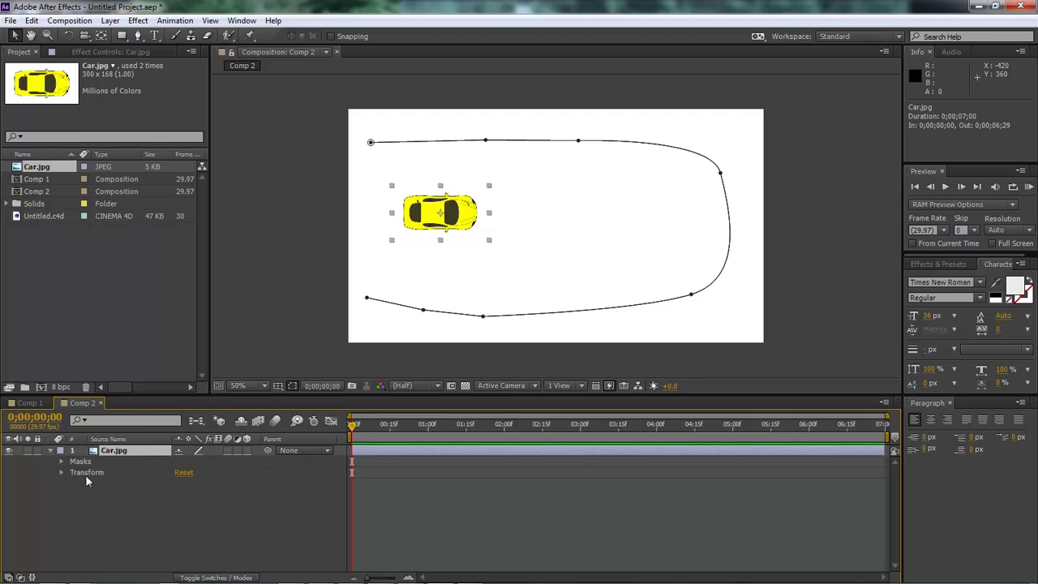
left_click(61, 462)
left_click(72, 472)
left_click(127, 485)
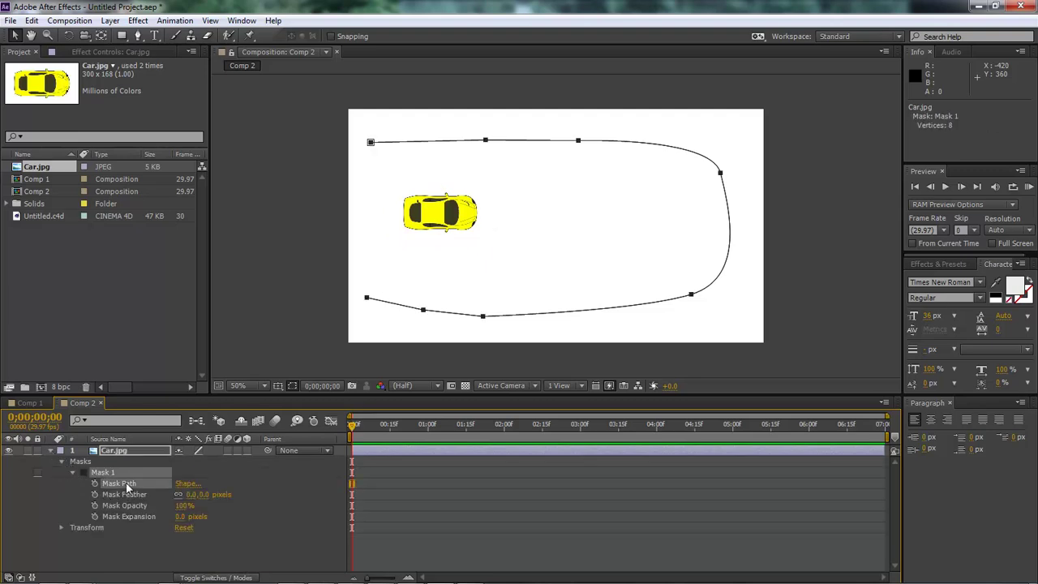
left_click(32, 20)
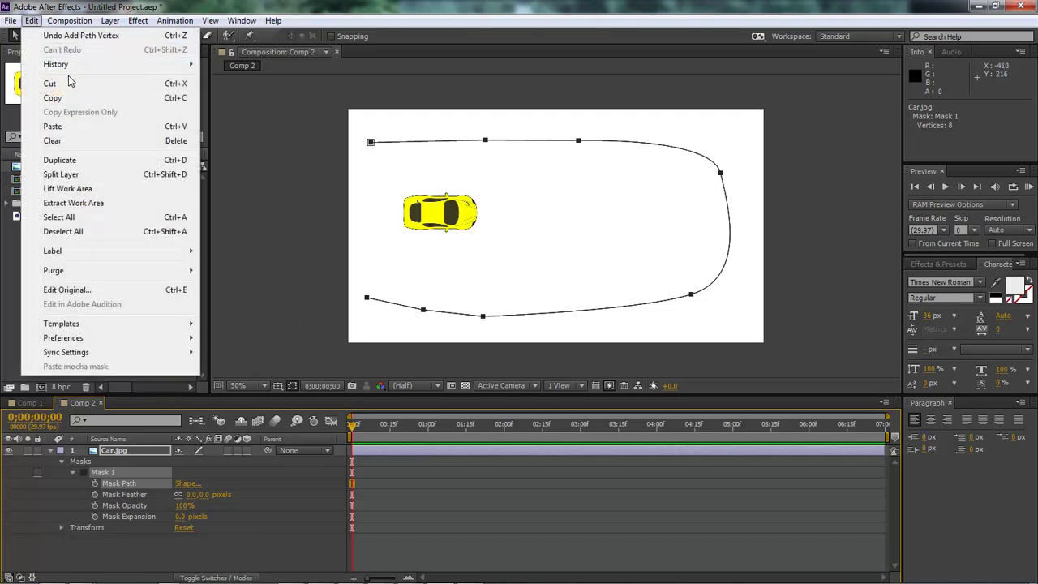
left_click(71, 84)
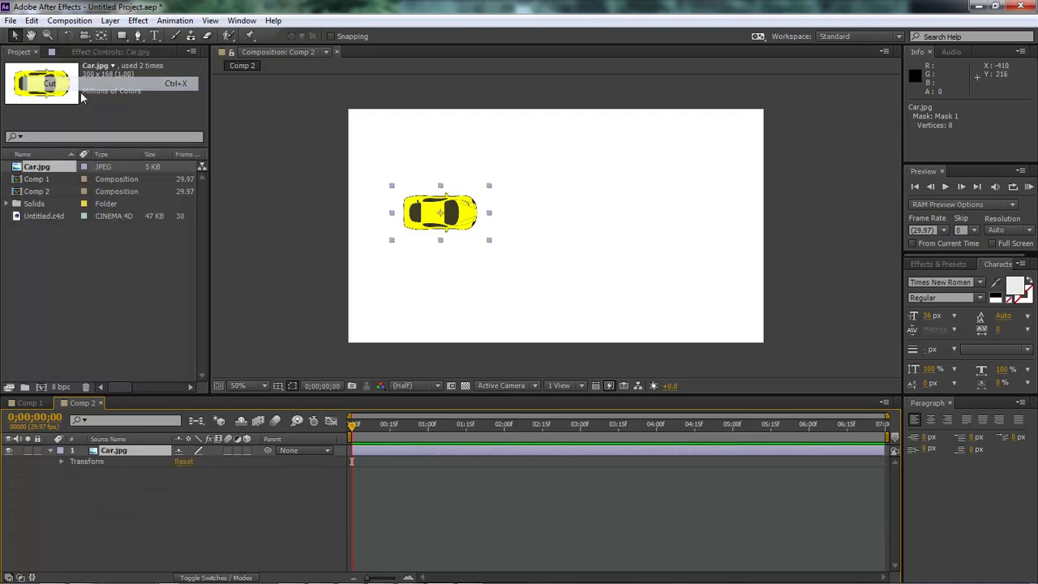
Paste the path into Car.jpg's Position, creating 8 keyframes starting at 428, 146
left_click(60, 461)
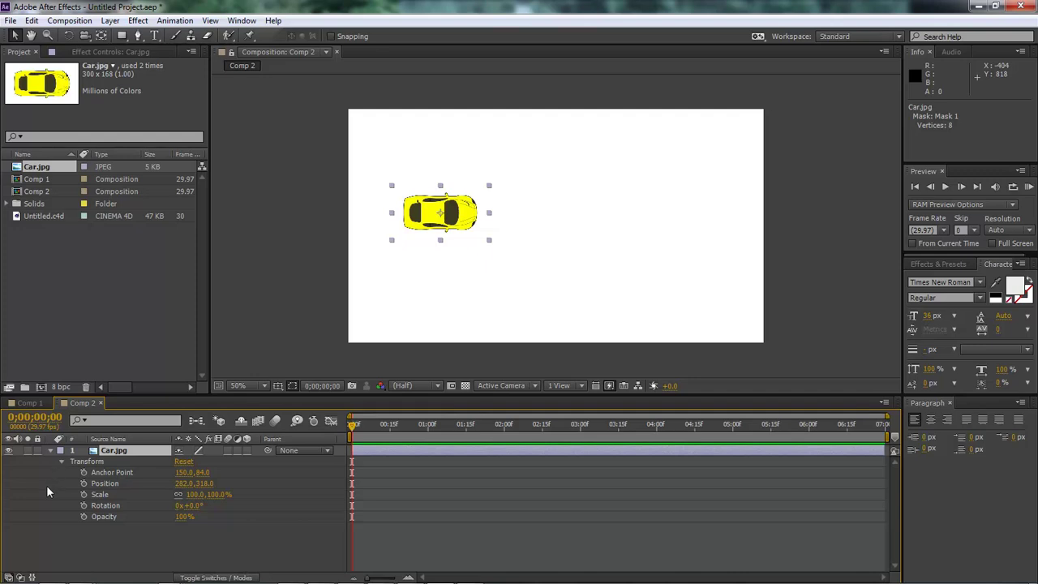
left_click(104, 482)
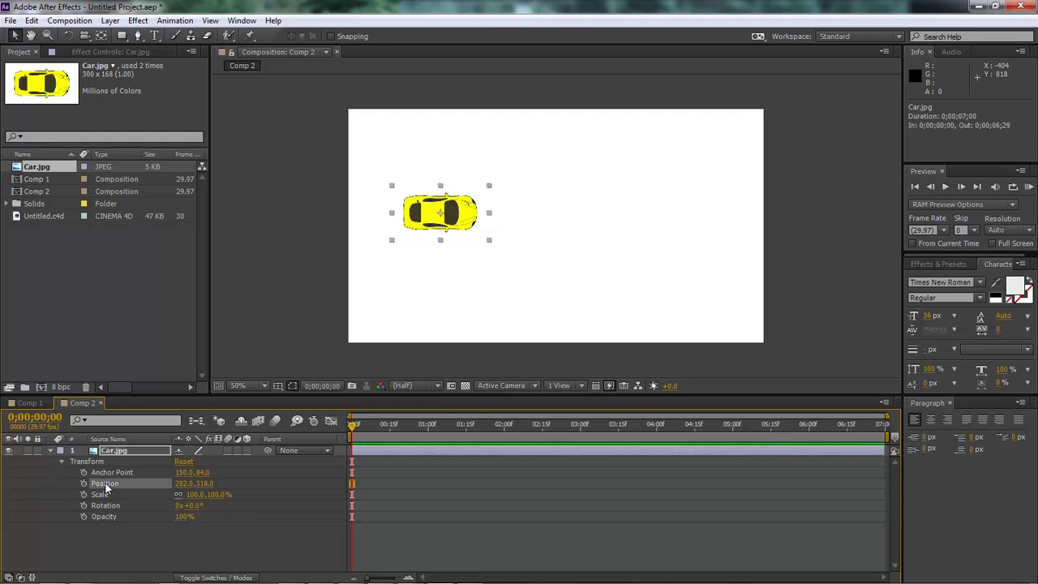
left_click(32, 21)
left_click(56, 124)
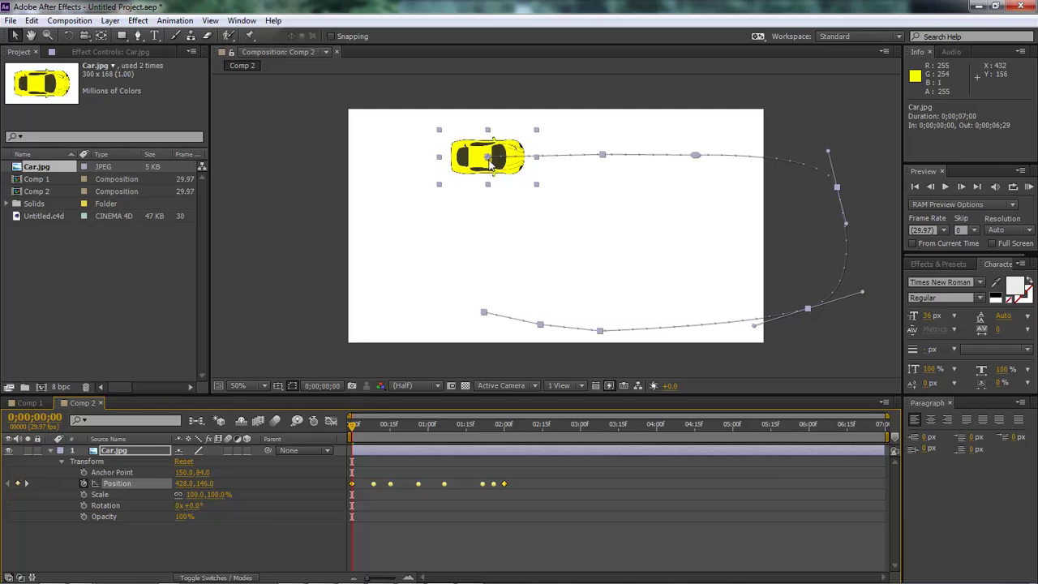
Drag Car.jpg with its whole motion path left to start at 130, 142, then scrub to check it
left_click(510, 533)
left_click(318, 452)
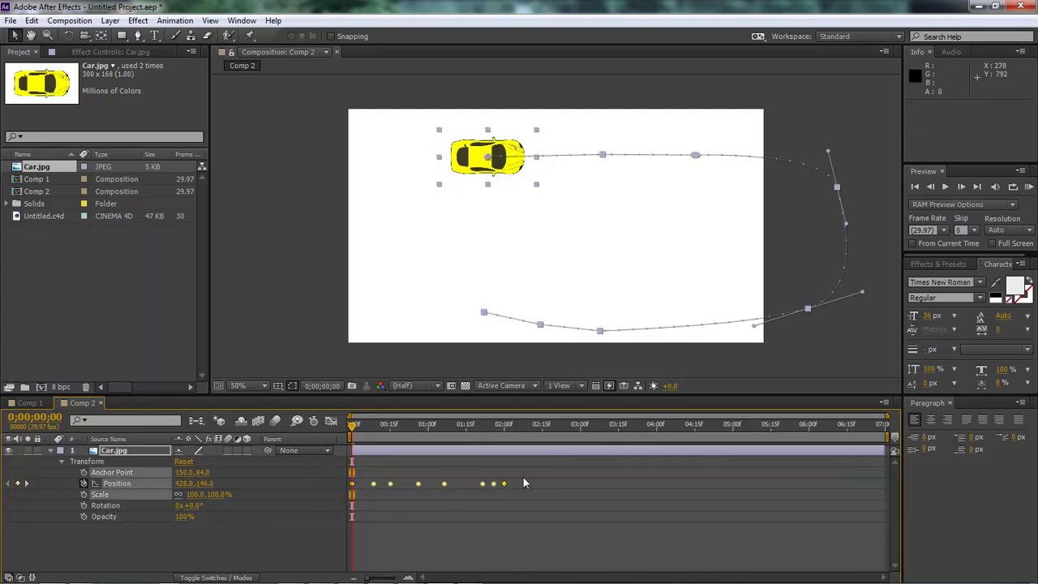
left_click_drag(702, 162, 599, 157)
left_click(240, 544)
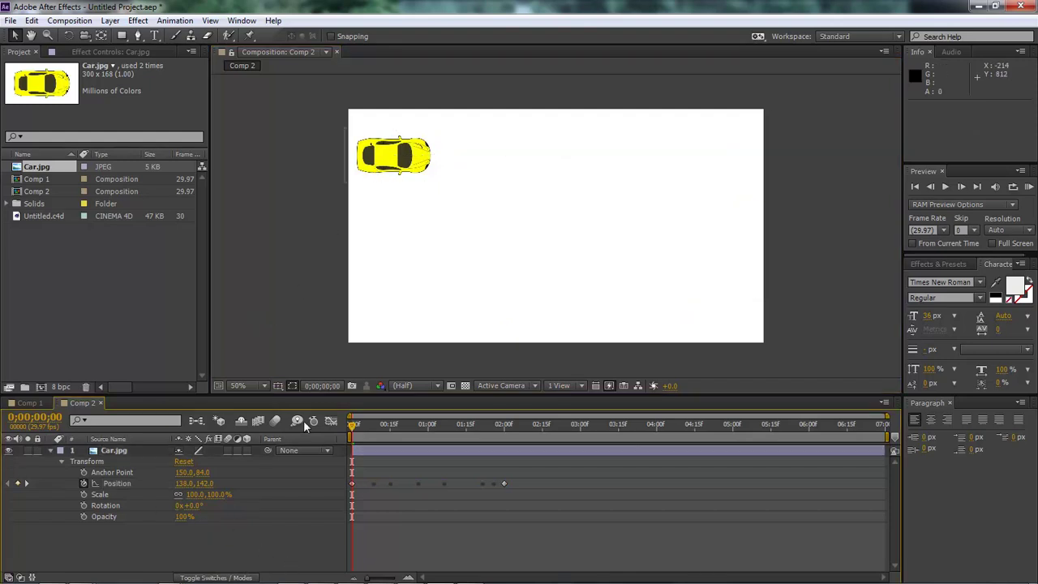
mouse_move(348, 428)
left_mouse_down()
mouse_move(496, 427)
mouse_move(351, 424)
left_mouse_up()
left_click(110, 450)
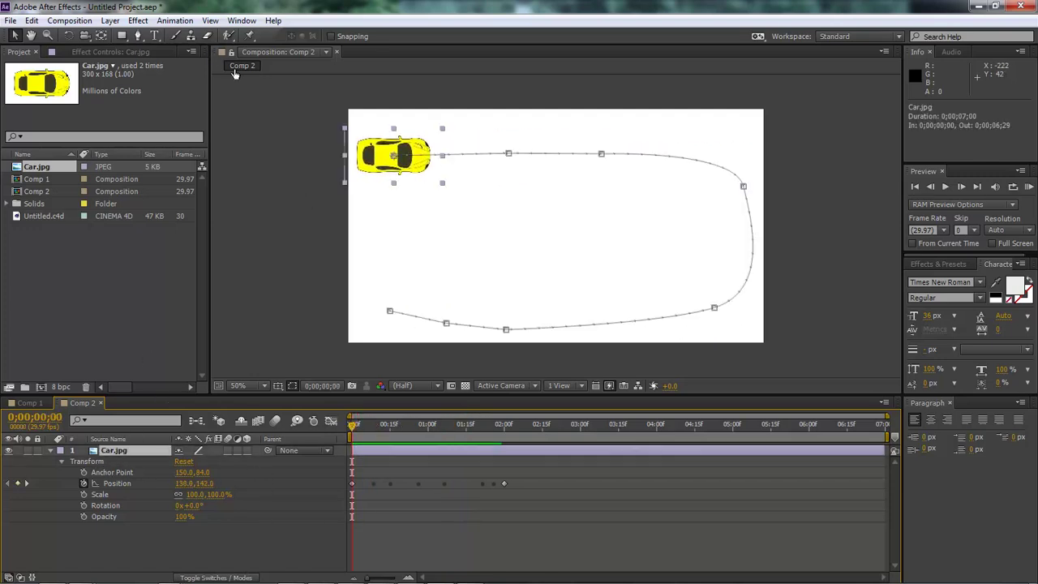
Start Rotation keyframes at 0° and turn the car into the right-hand bend up to 1 second 5 frames
left_click(69, 37)
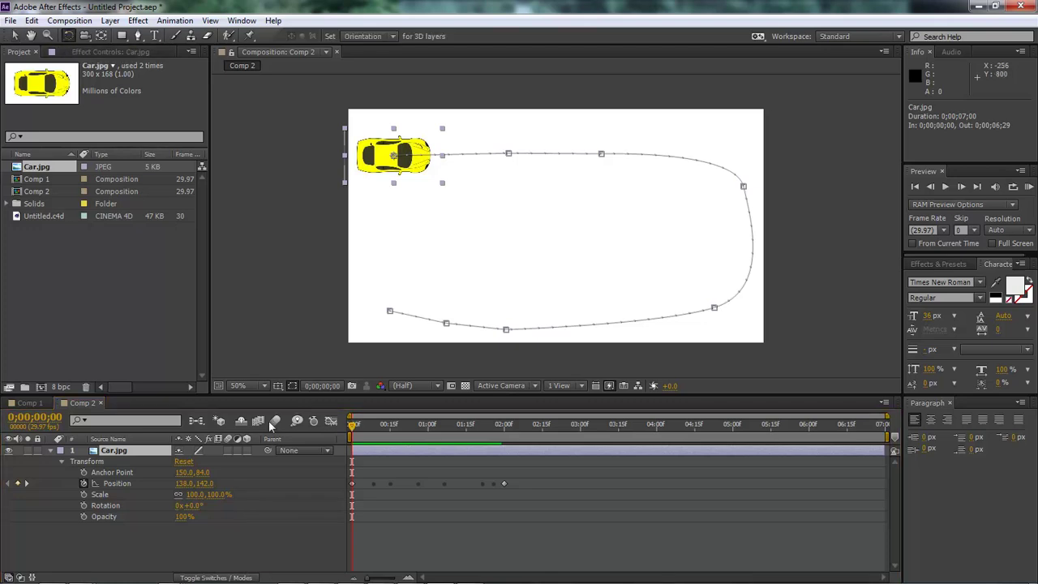
left_click(83, 506)
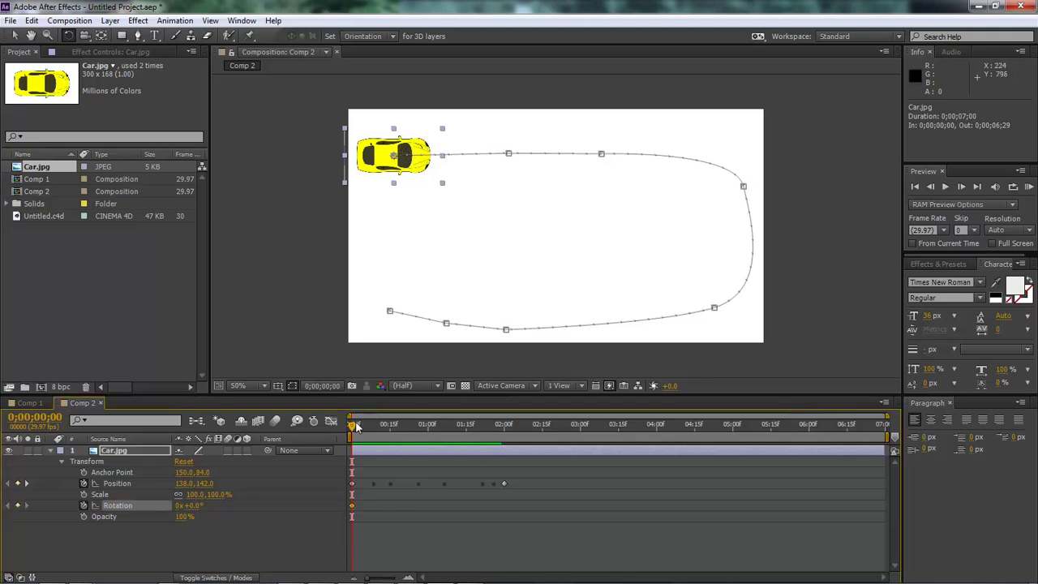
left_click_drag(353, 425, 407, 434)
left_click_drag(741, 160, 744, 172)
left_click_drag(415, 426, 418, 427)
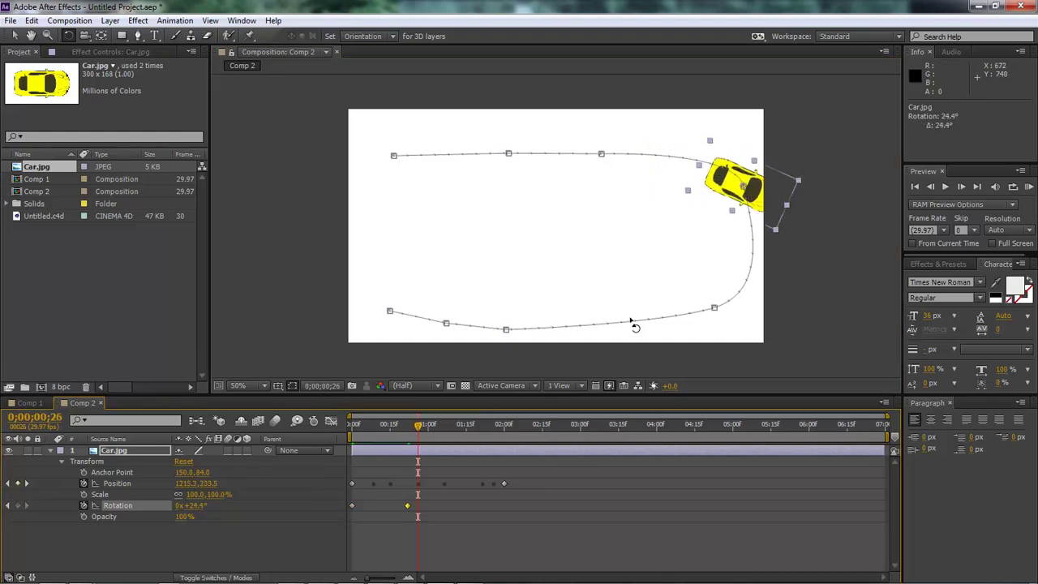
left_click_drag(788, 209, 760, 222)
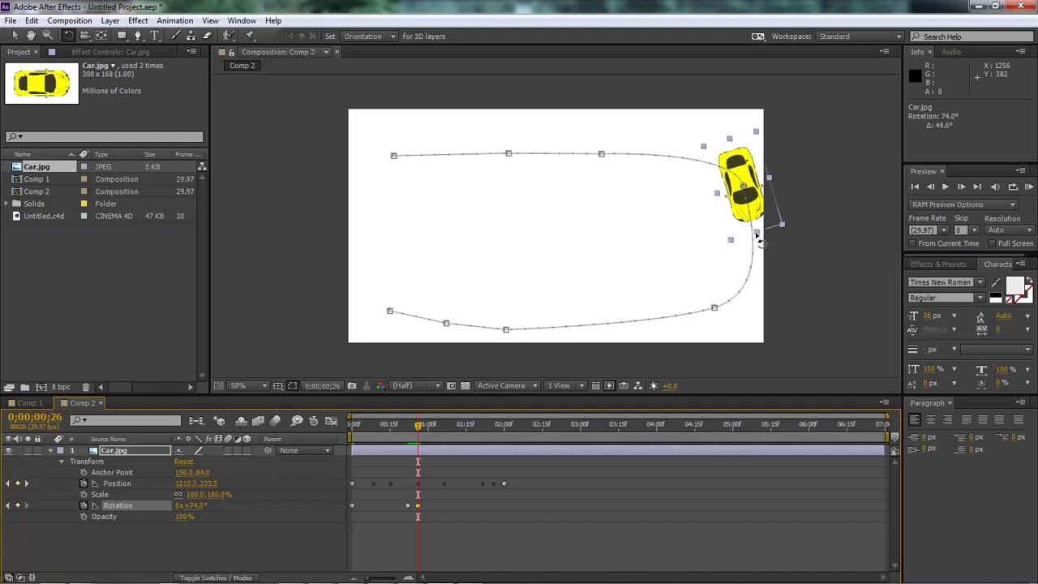
left_click_drag(423, 426, 428, 425)
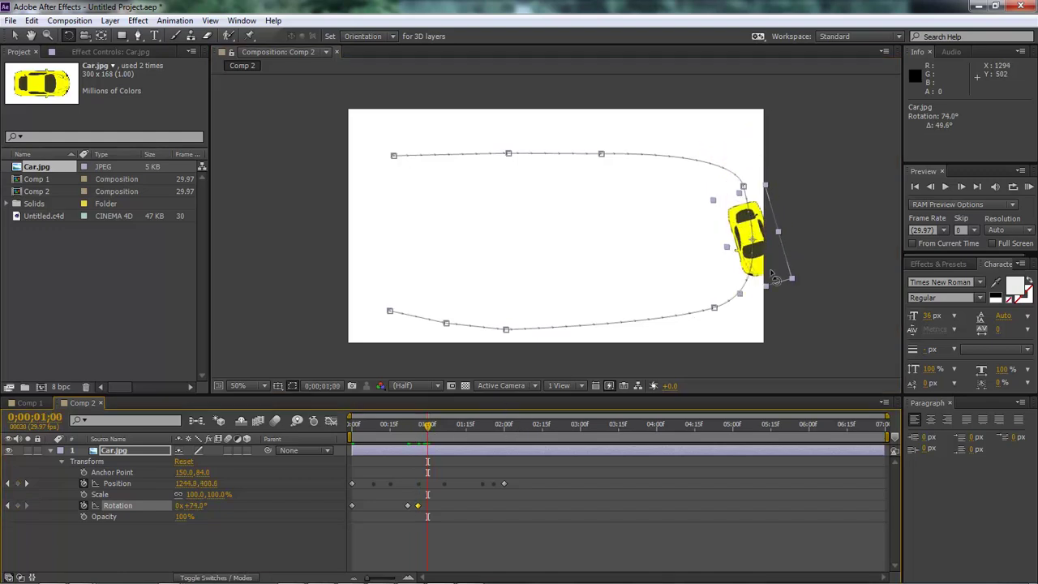
left_click_drag(779, 267, 764, 280)
left_click_drag(429, 426, 440, 426)
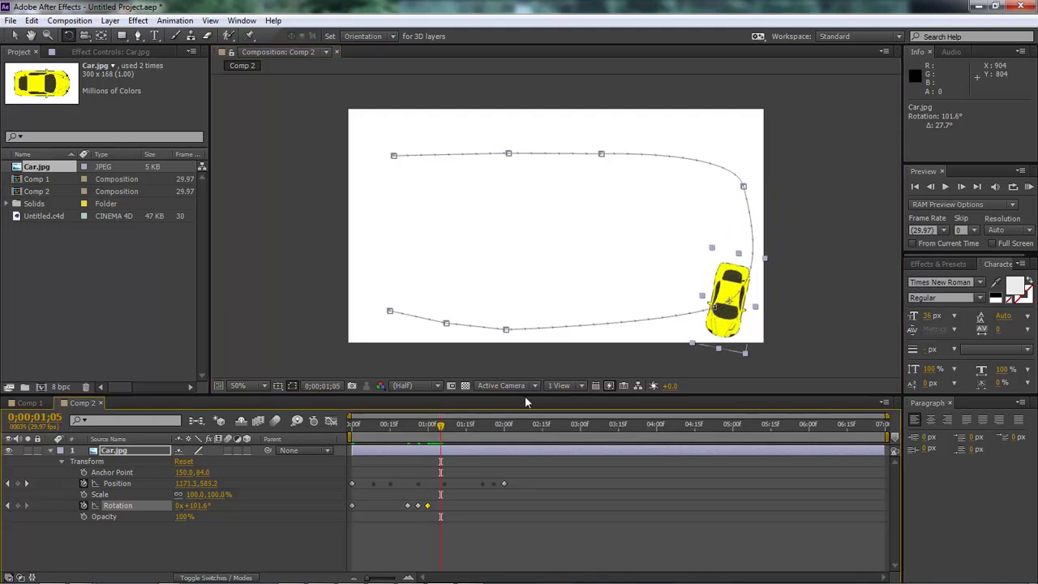
left_click_drag(750, 325, 734, 332)
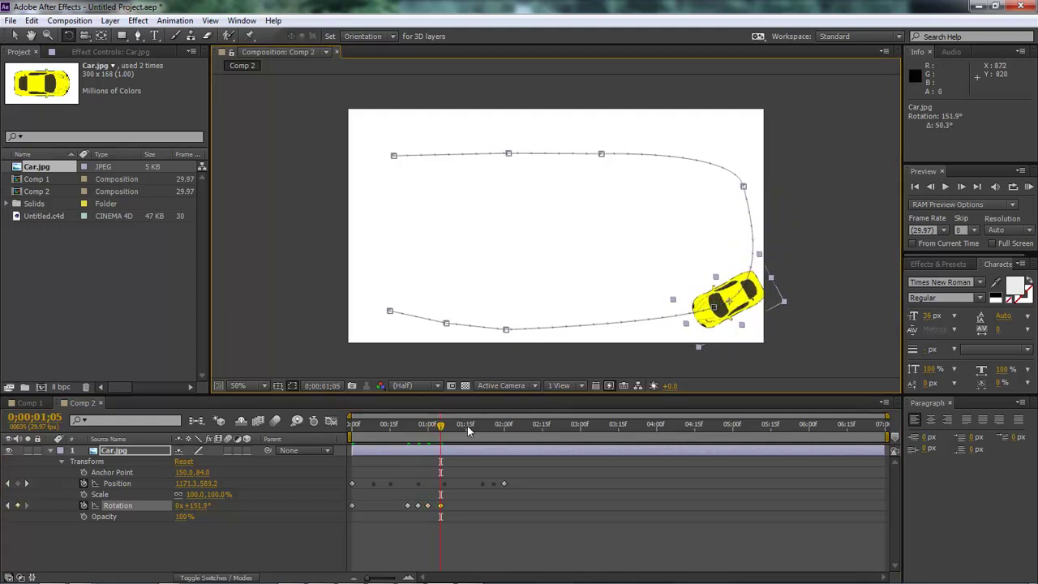
Keep rotating the car from 1 second 10 frames to 1 second 27 frames, reaching about 188.6°
left_click_drag(441, 425, 454, 425)
mouse_move(679, 335)
left_mouse_down()
mouse_move(667, 343)
mouse_move(677, 343)
left_mouse_up()
left_click_drag(454, 425, 461, 425)
left_click_drag(636, 347, 631, 353)
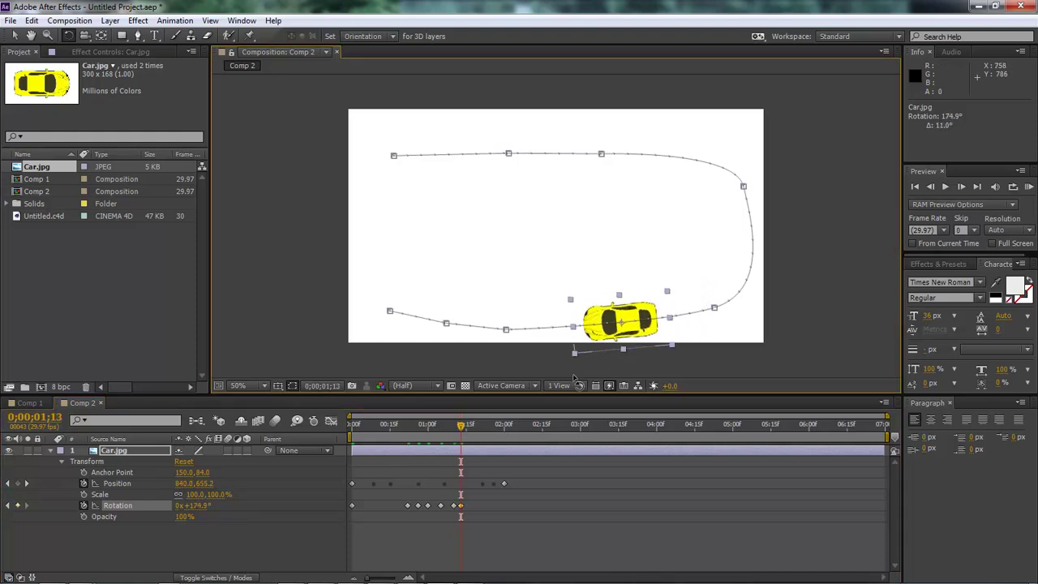
left_click_drag(460, 425, 477, 426)
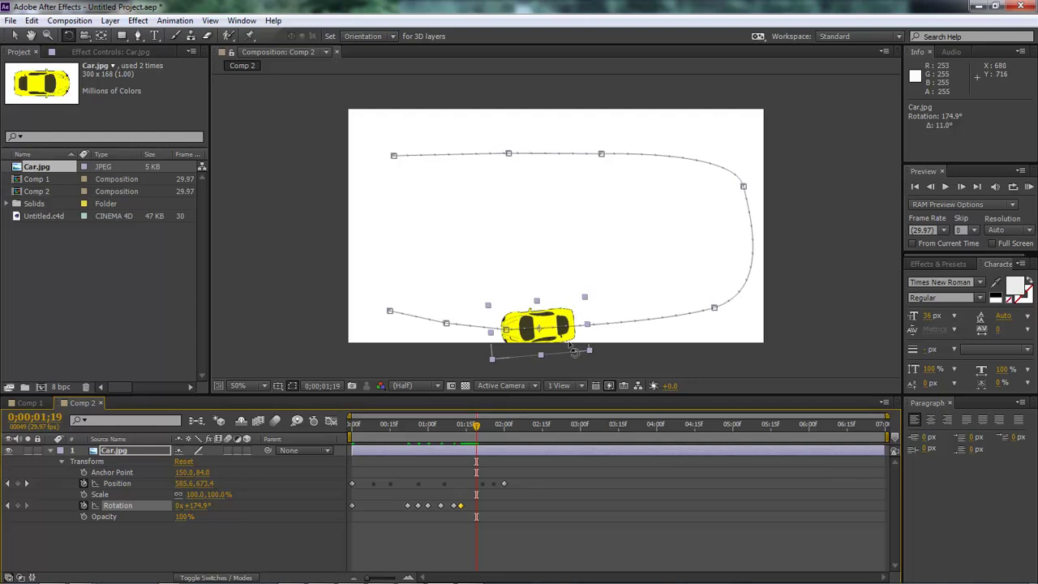
left_click_drag(575, 348, 572, 351)
left_click_drag(476, 425, 486, 426)
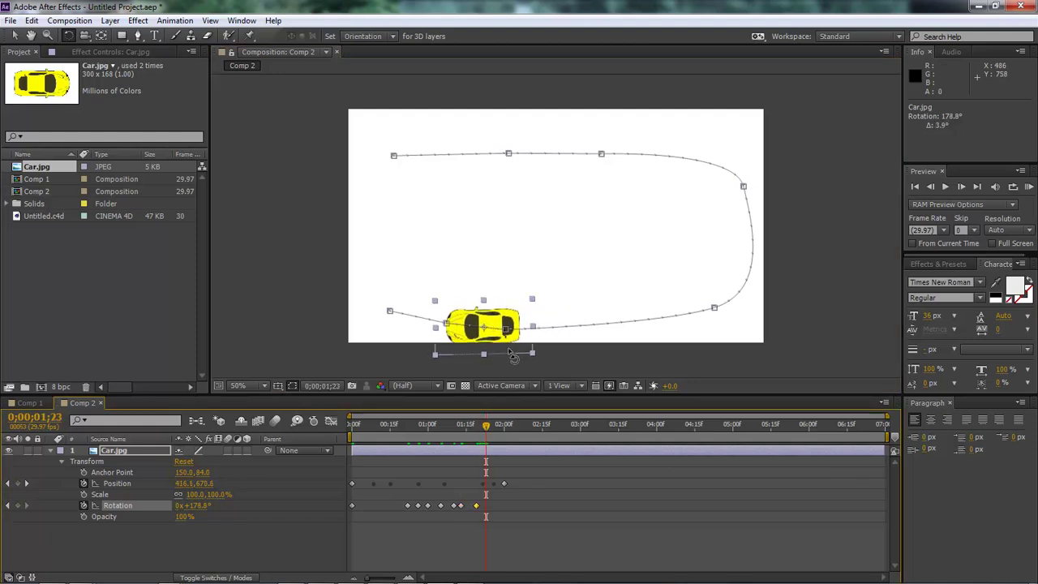
left_click_drag(522, 343, 517, 349)
left_click_drag(486, 426, 497, 426)
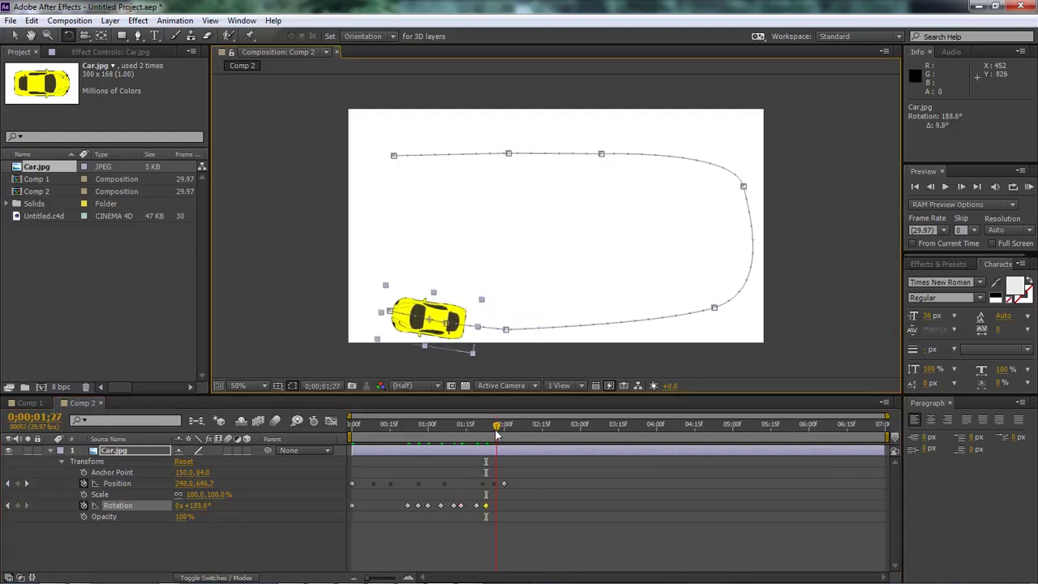
left_click_drag(472, 347, 464, 349)
left_click_drag(498, 433, 352, 430)
Add a 5.9° rotation keyframe at 0;00;00;18 so the car stays straight along the top road
key("space")
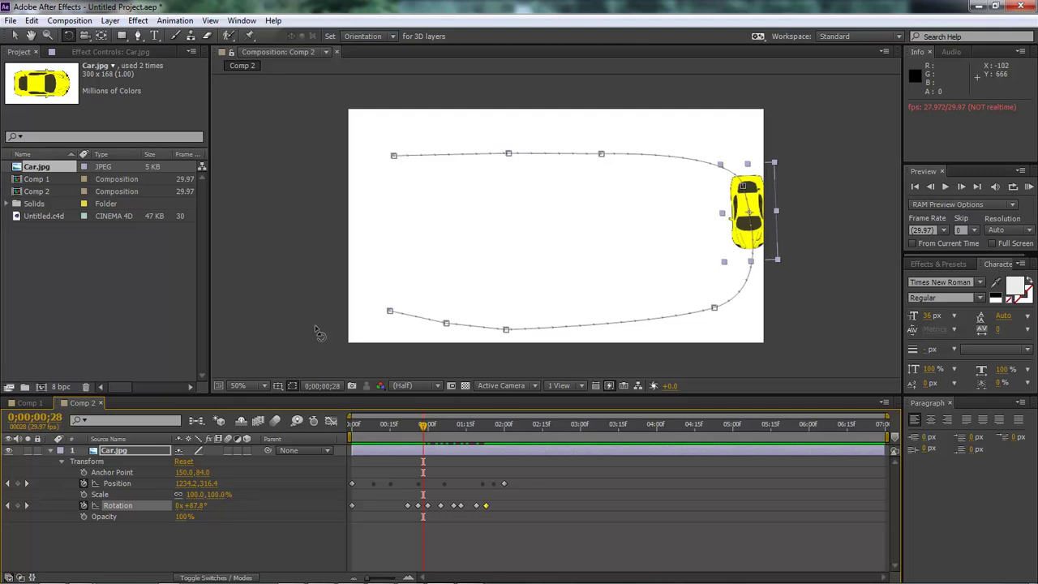
left_click_drag(423, 428, 386, 430)
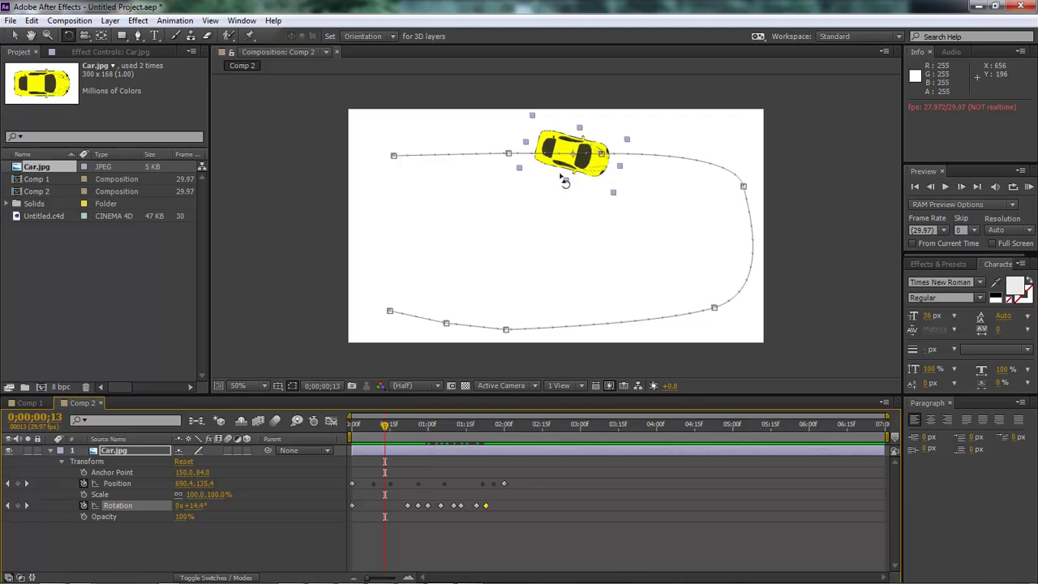
mouse_move(386, 430)
left_mouse_down()
mouse_move(407, 434)
mouse_move(397, 428)
left_mouse_up()
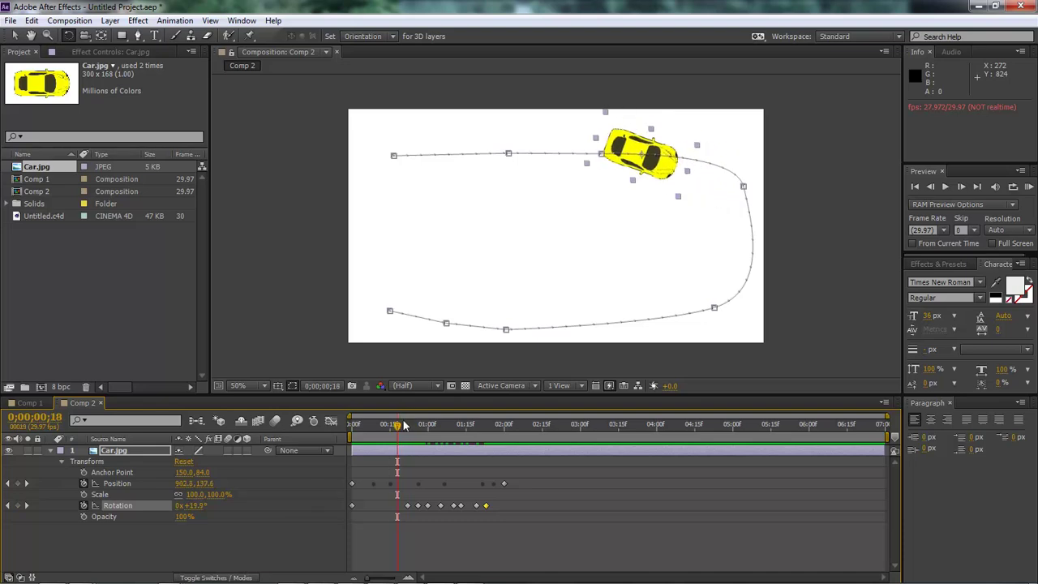
left_click_drag(676, 180, 687, 180)
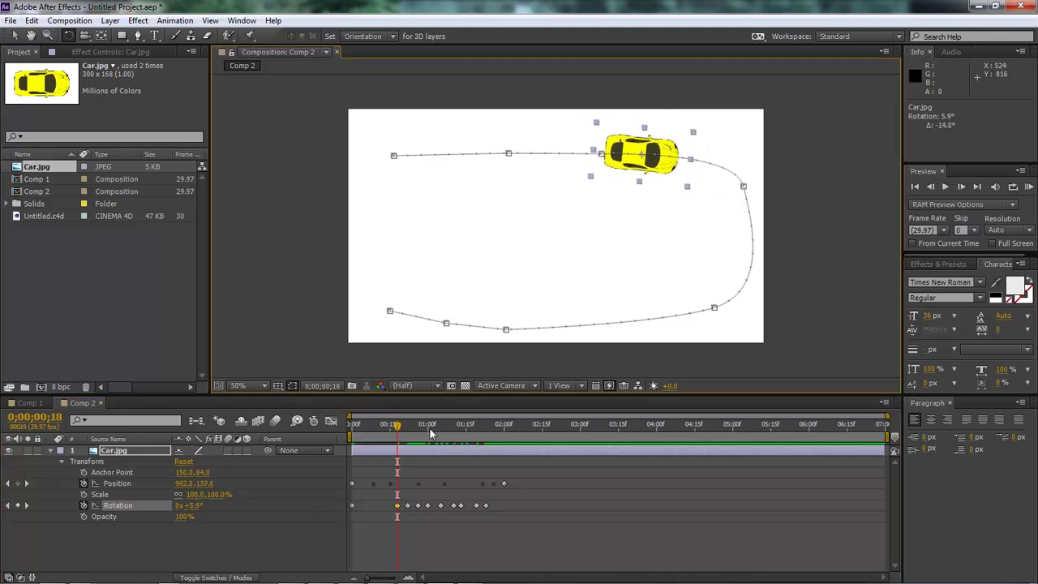
left_click_drag(397, 434, 352, 438)
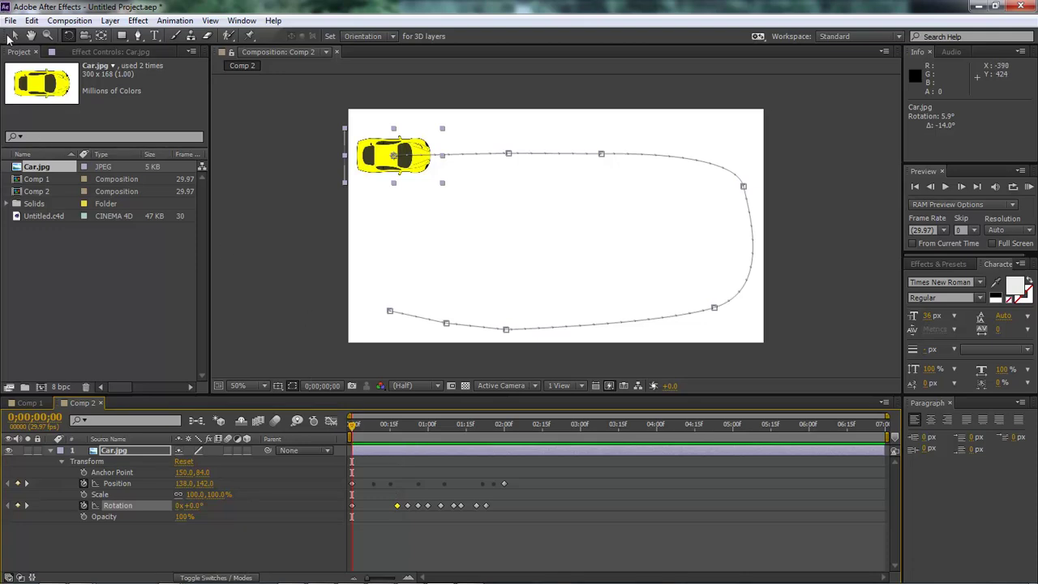
Deselect Car.jpg and preview Comp 2 with the car driving the looping road
left_click(247, 253)
key("space")
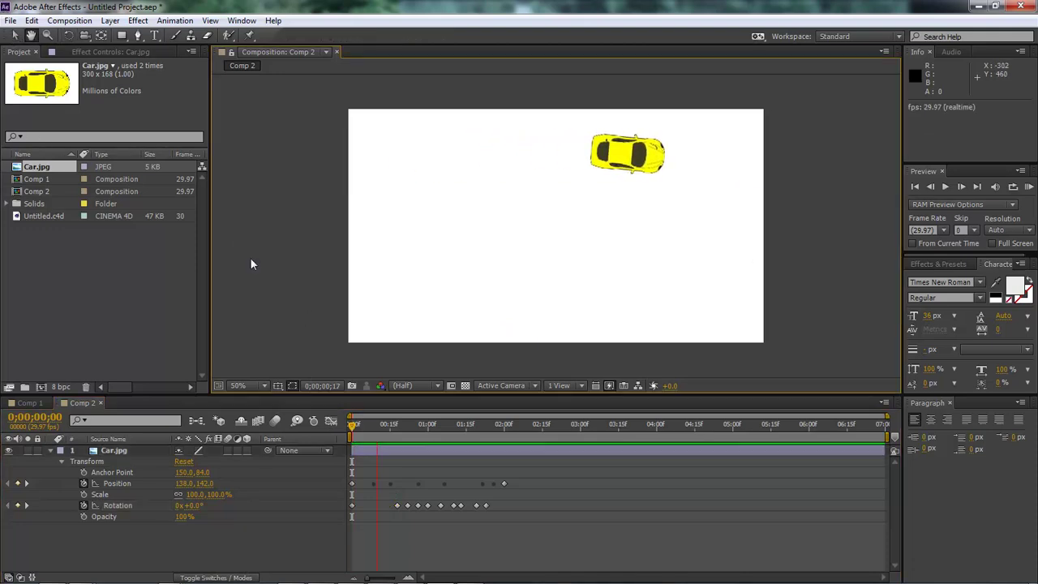